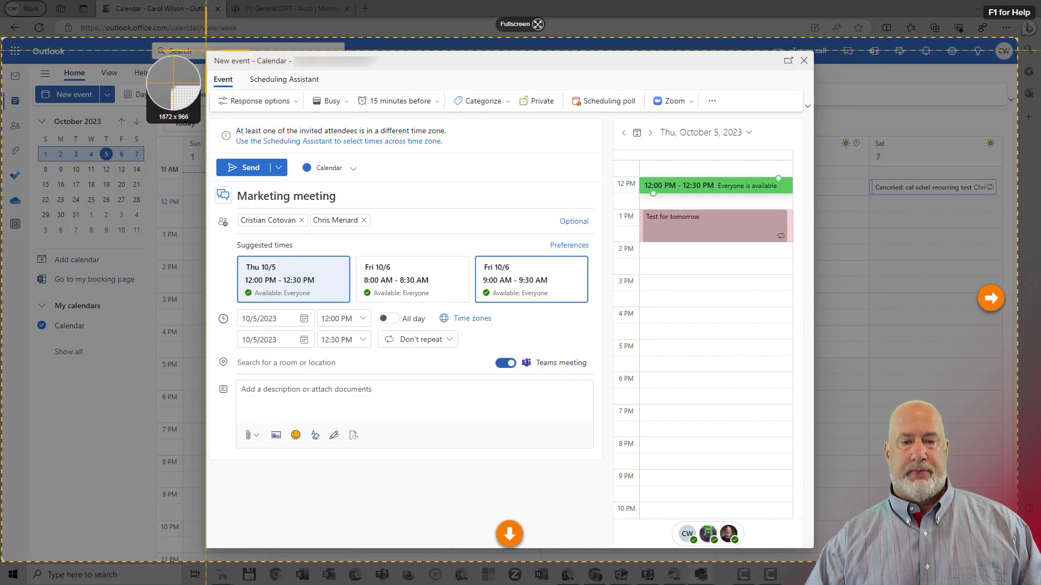
# Capture the new meeting window and draw a red rectangle around its Suggested times section
pyautogui.moveTo(207, 51); pyautogui.dragTo(809, 464)
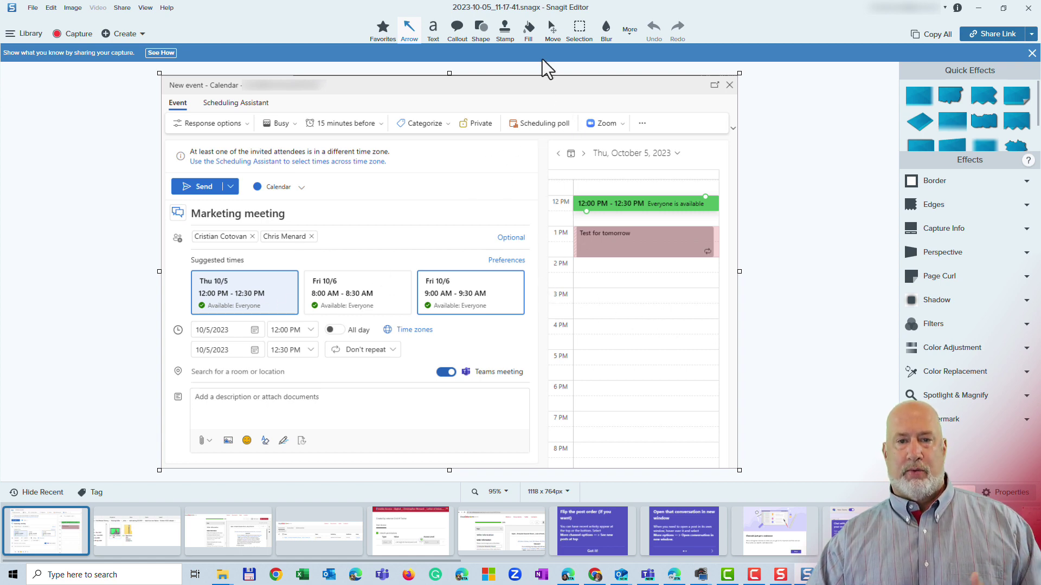
pyautogui.hotkey('ctrl', 'u')
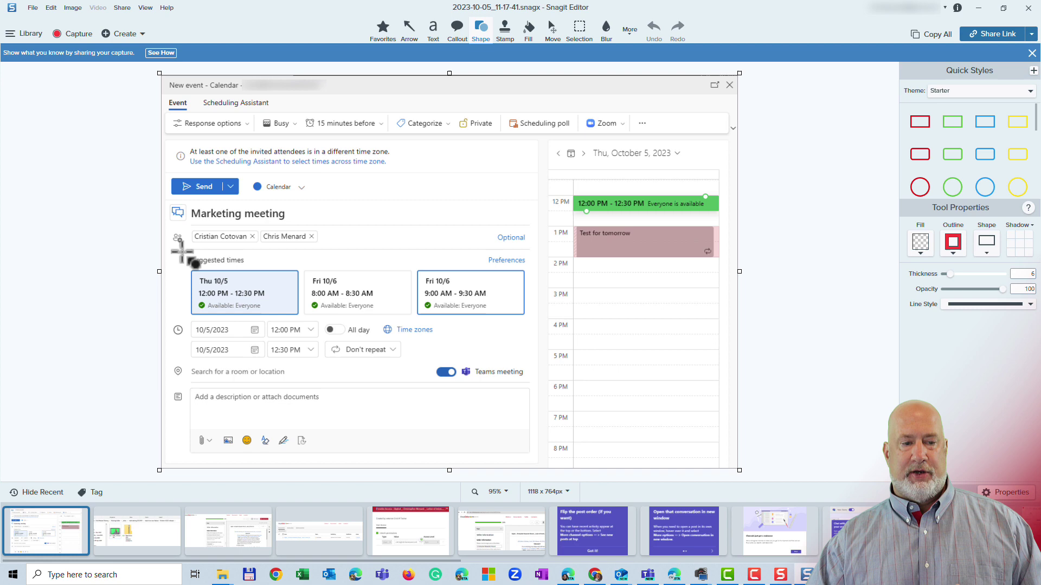
pyautogui.moveTo(182, 253)
pyautogui.mouseDown()
pyautogui.moveTo(537, 363)
pyautogui.moveTo(537, 321)
pyautogui.mouseUp()
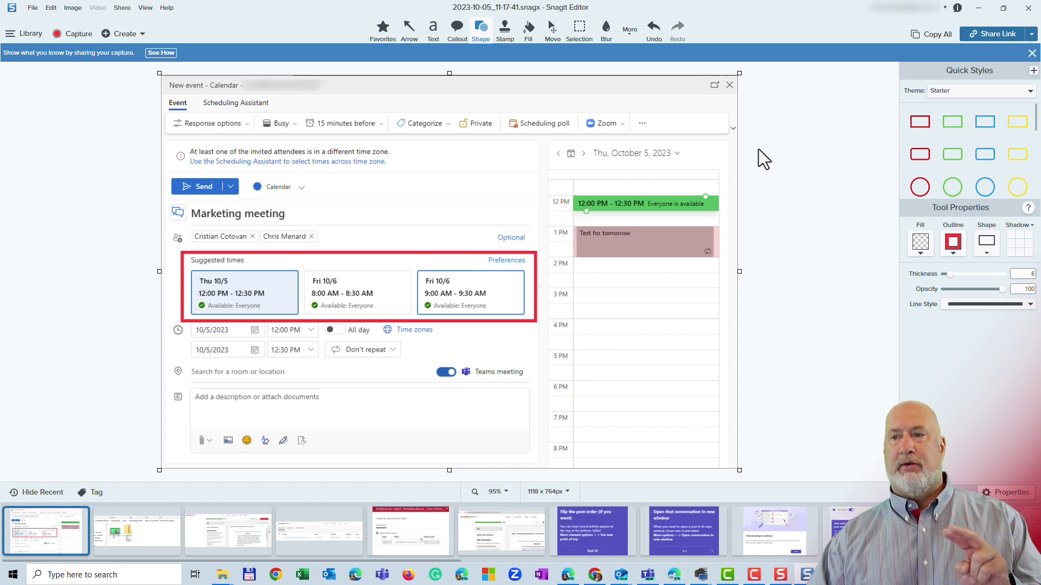
# Send the capture to Microsoft Teams, sharing to a team rather than a chat
pyautogui.click(1031, 34)
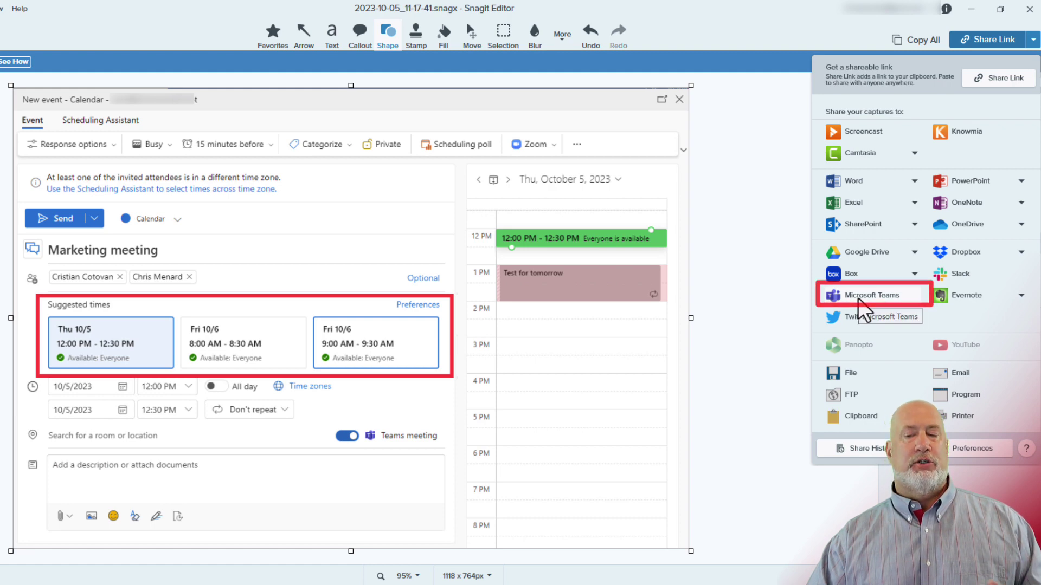
pyautogui.click(870, 295)
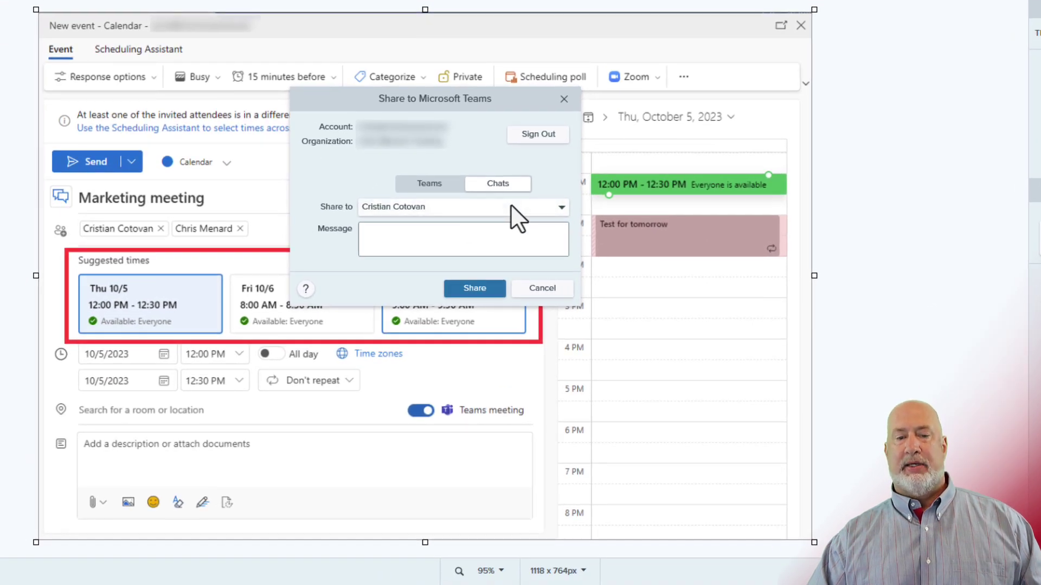
pyautogui.click(510, 204)
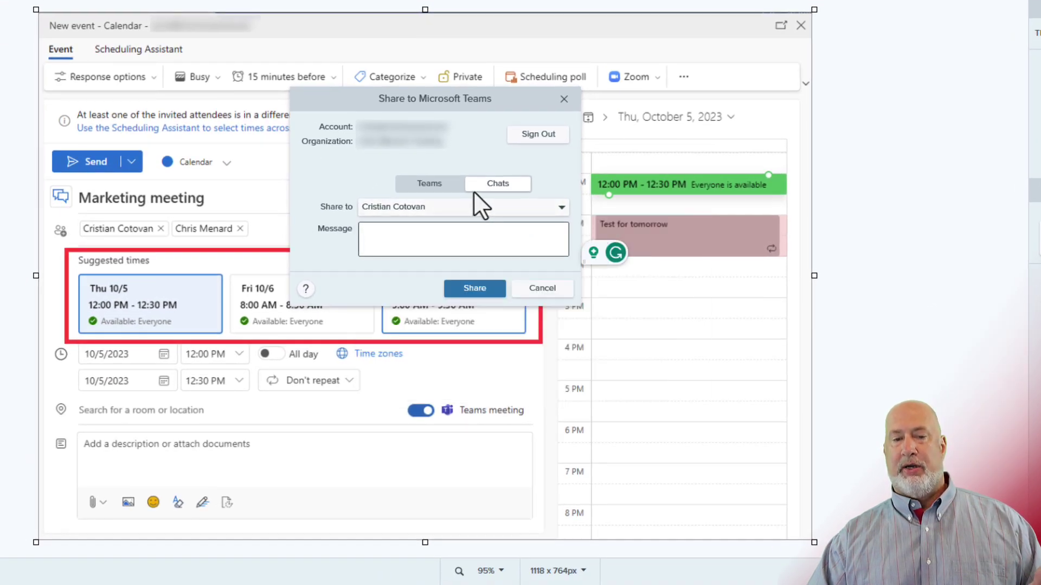
pyautogui.click(432, 183)
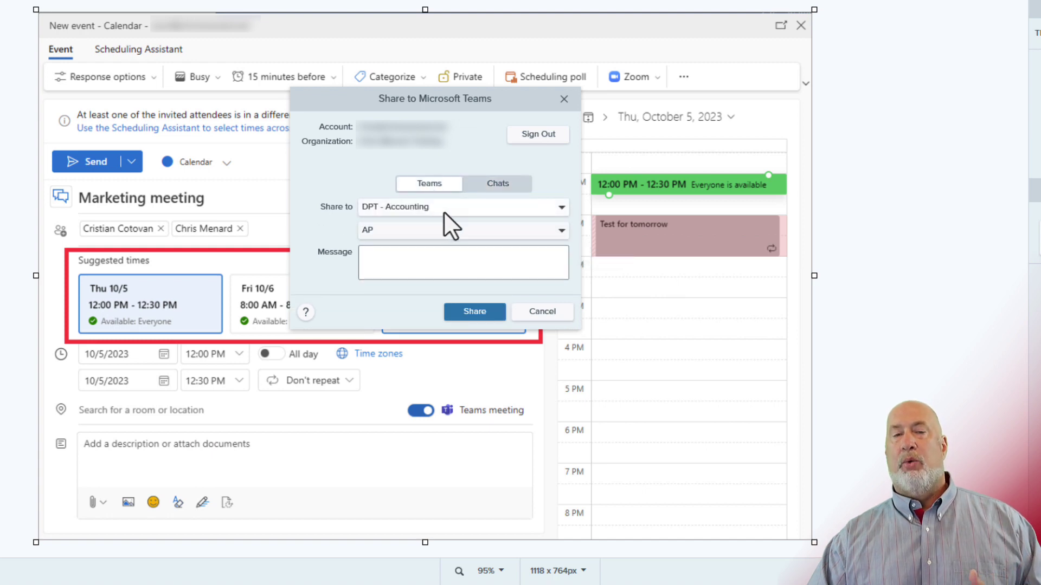
# Pick the Budget channel of DPT - Accounting and post the capture there
pyautogui.click(444, 211)
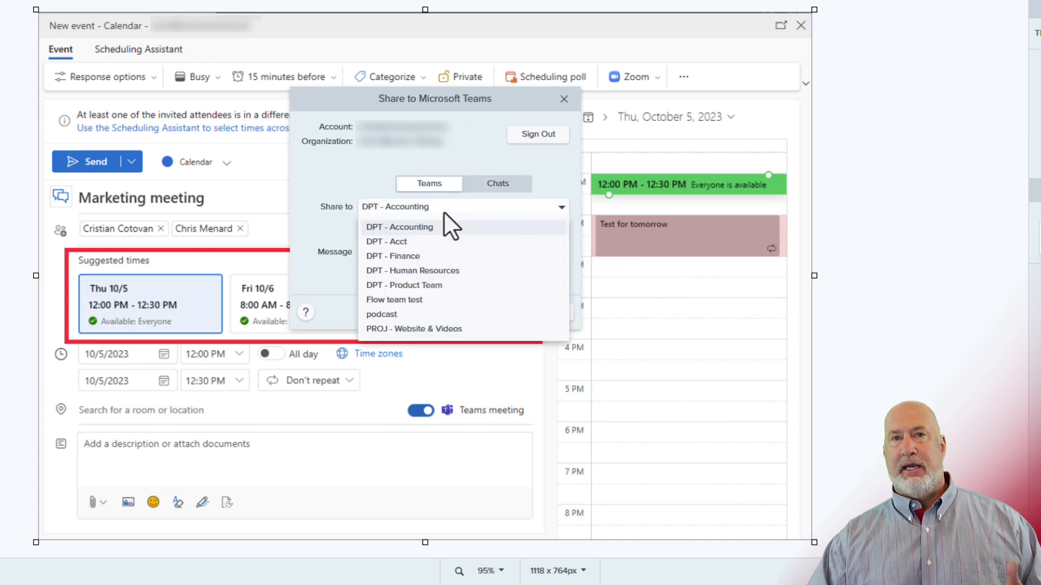
pyautogui.click(407, 241)
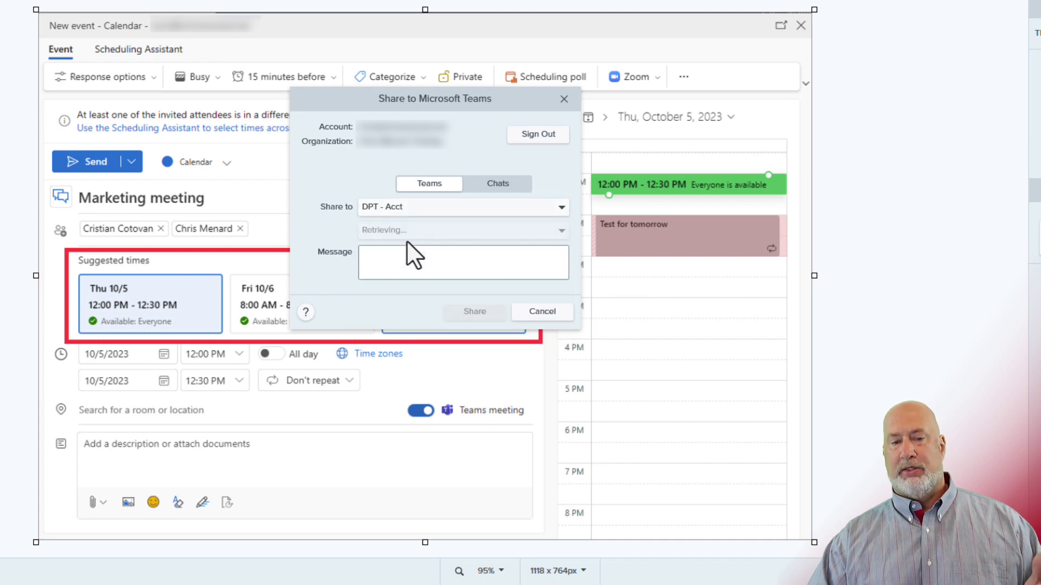
pyautogui.click(415, 231)
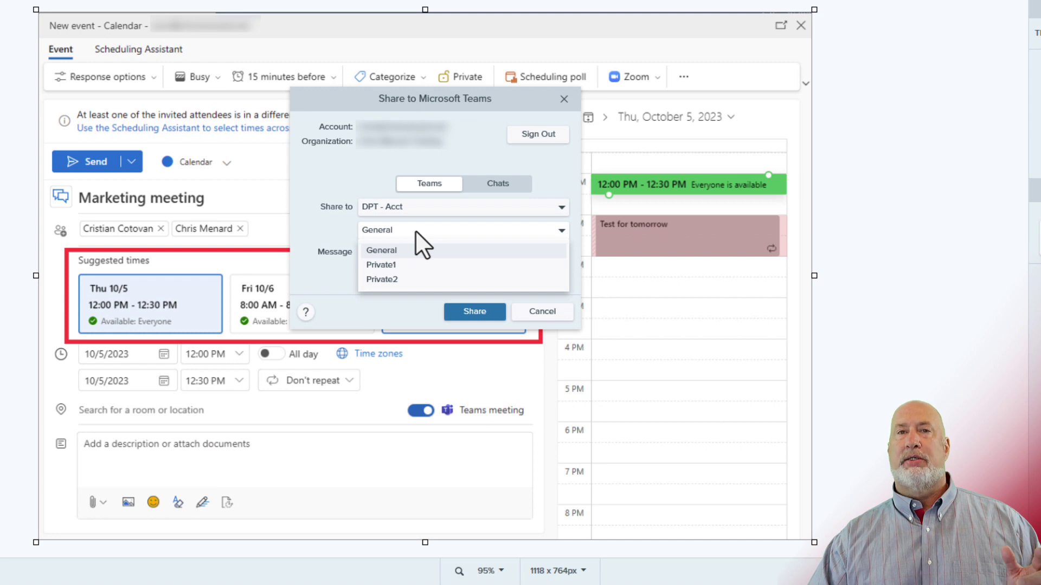
pyautogui.click(416, 230)
pyautogui.click(427, 206)
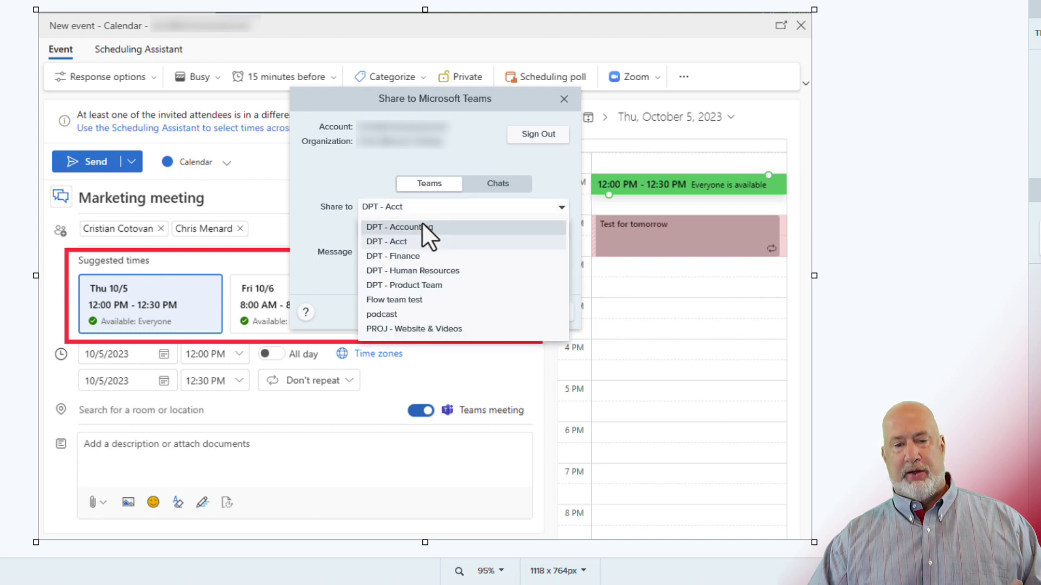
pyautogui.click(421, 226)
pyautogui.click(421, 229)
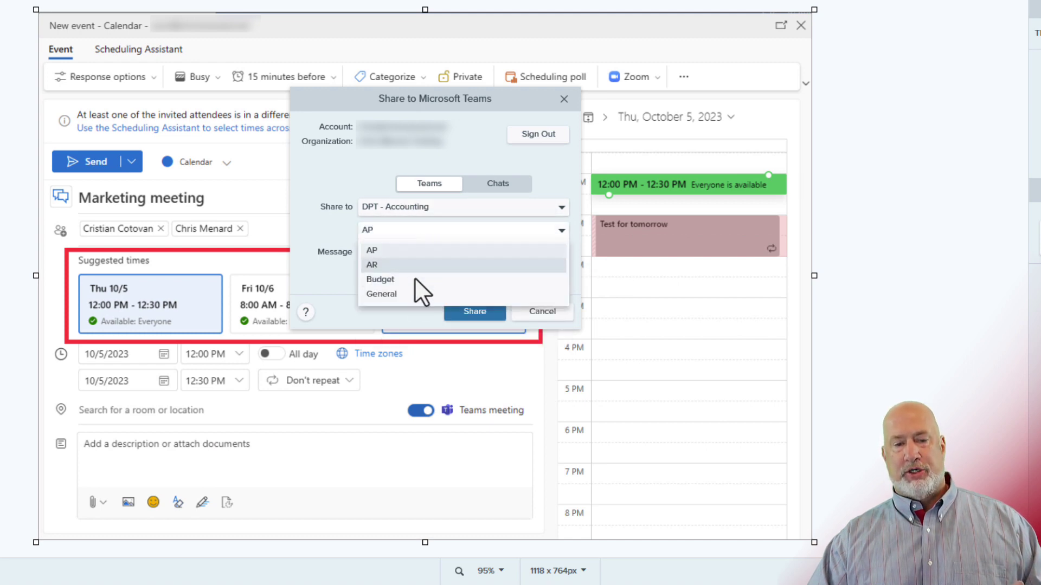
pyautogui.click(399, 281)
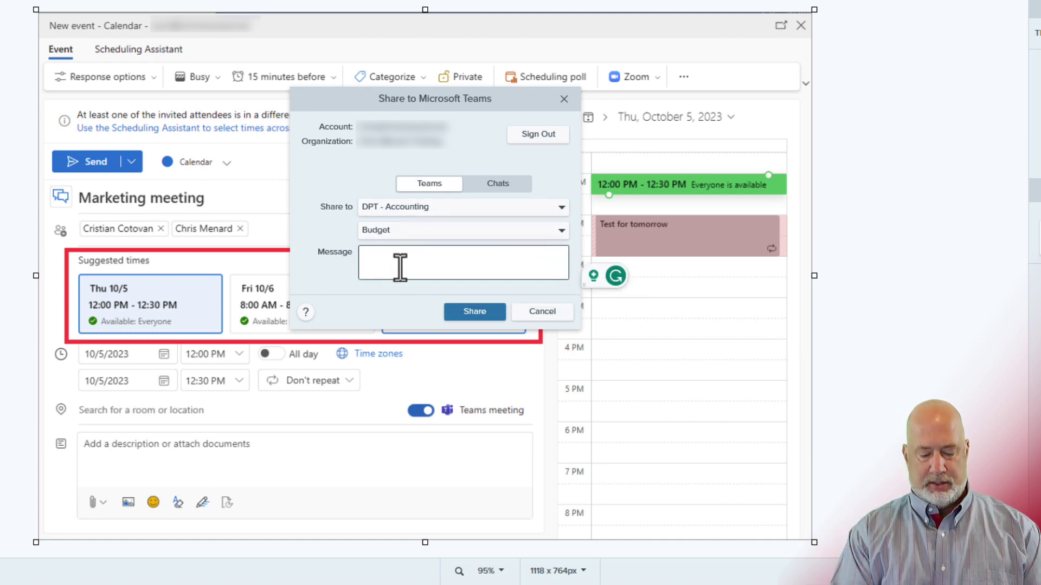
pyautogui.write('Here is')
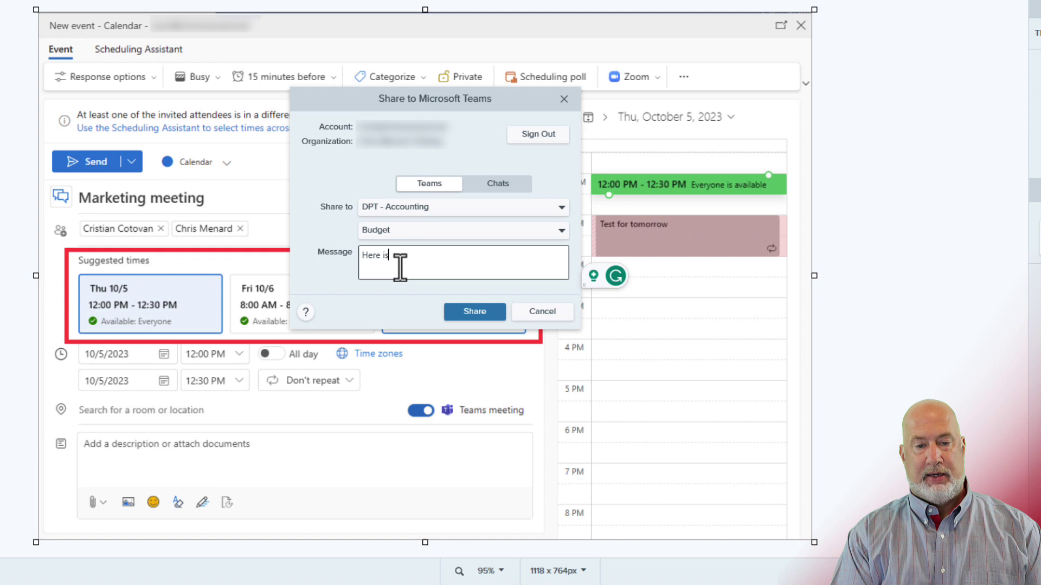
pyautogui.write(' the outlook meeting inv')
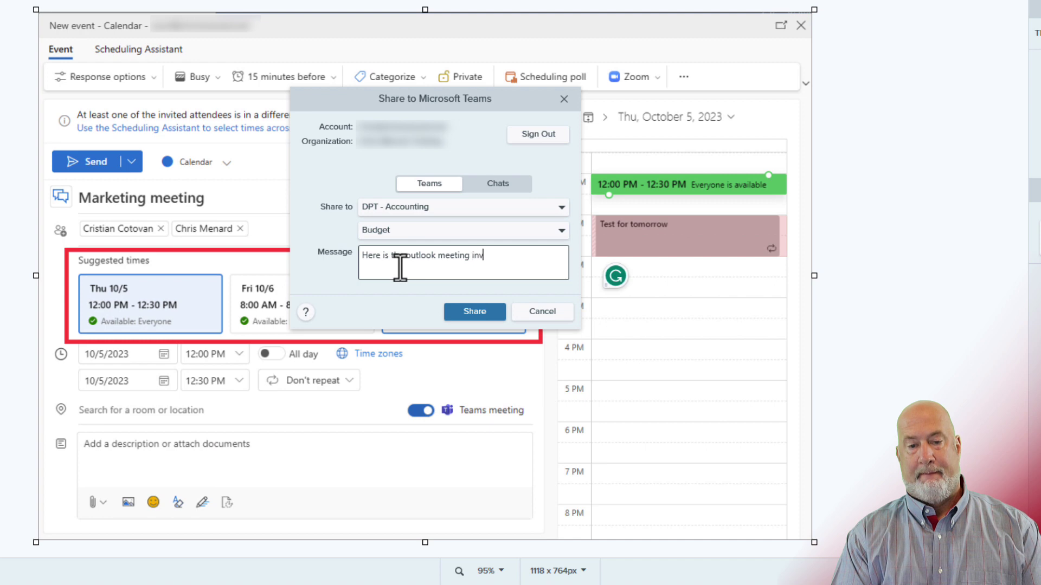
pyautogui.write('ite')
pyautogui.click(476, 311)
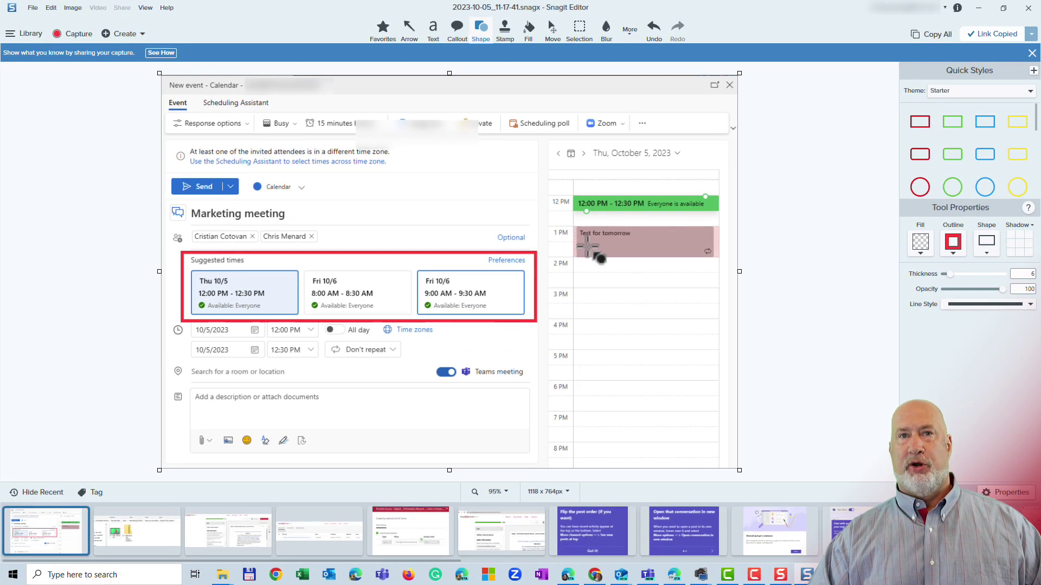
pyautogui.click(647, 575)
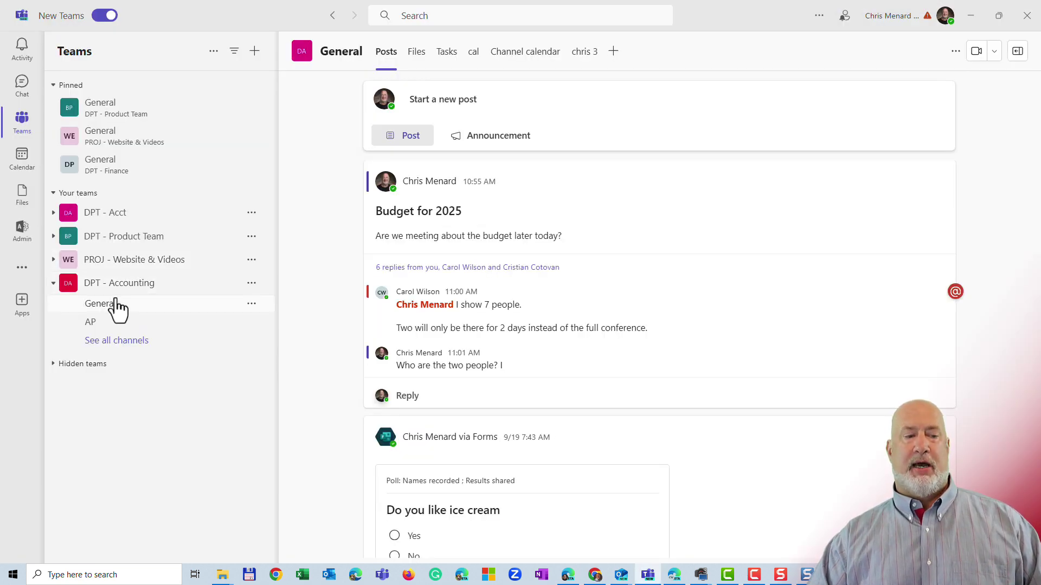
pyautogui.click(116, 340)
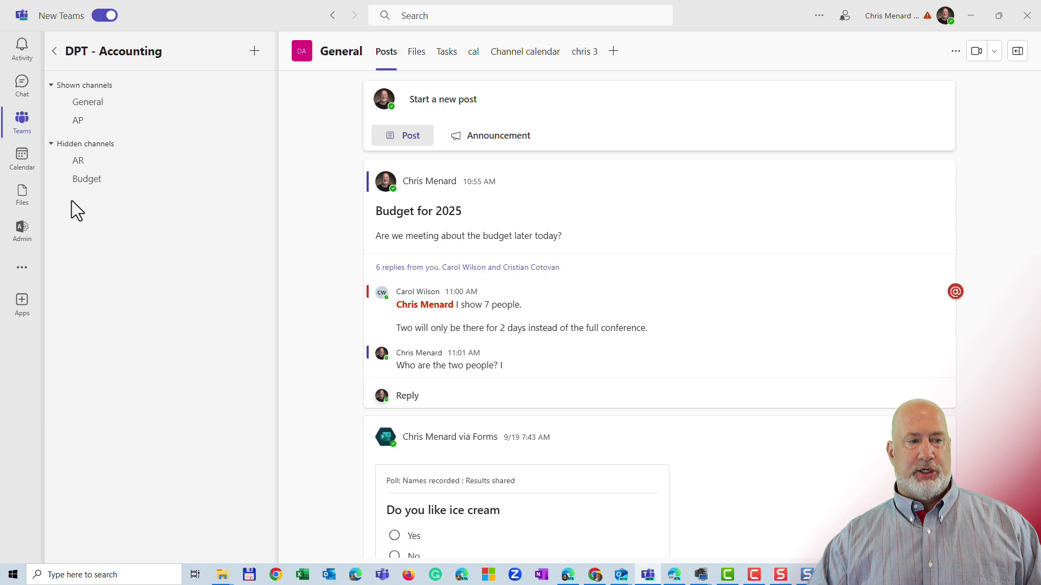
pyautogui.click(87, 179)
pyautogui.click(234, 179)
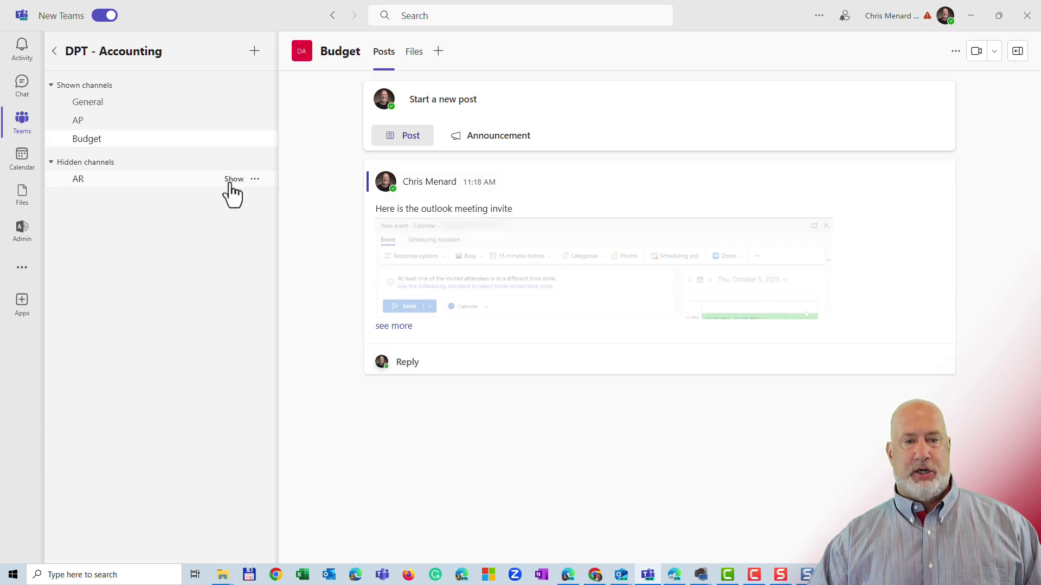
pyautogui.click(539, 273)
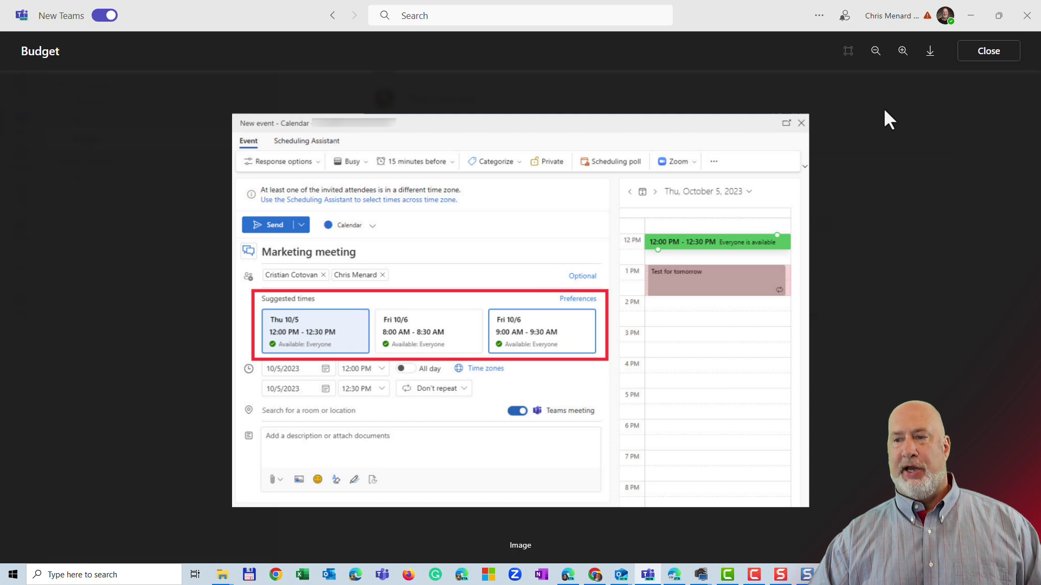